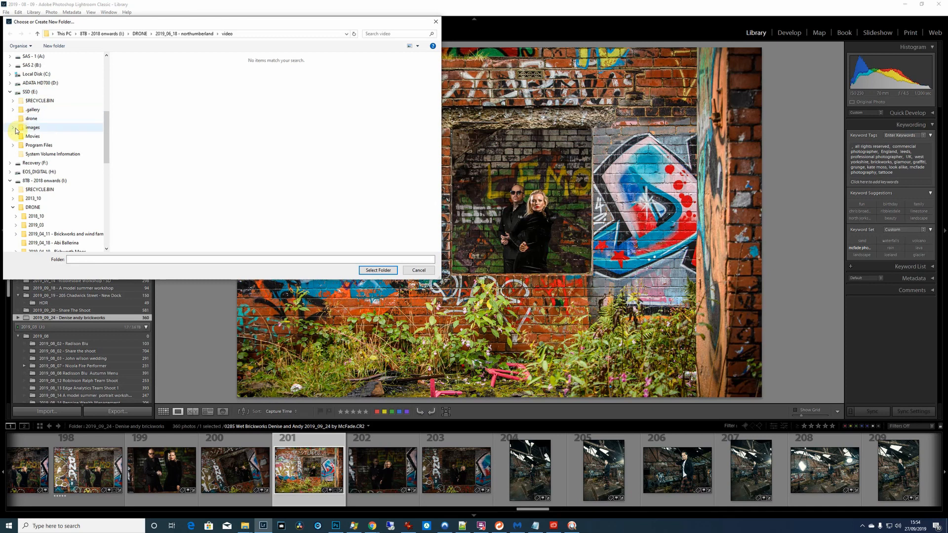
Choose the folder "2019_09_25 - A model Summer 8 - Clarence Dock Leeds" under images > 2019_09 on the SSD (E:) drive as the import source
left_click(13, 127)
left_click(16, 136)
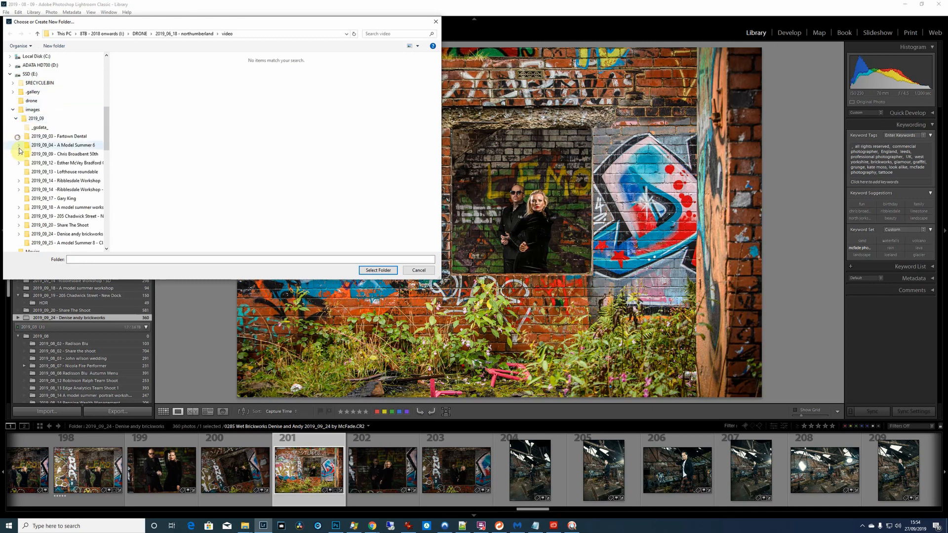
left_click(78, 224)
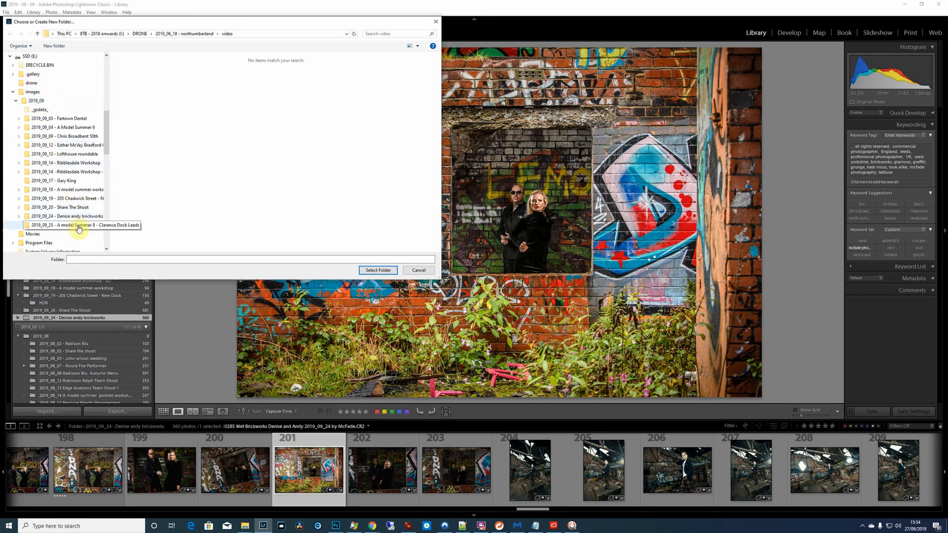
left_click(363, 270)
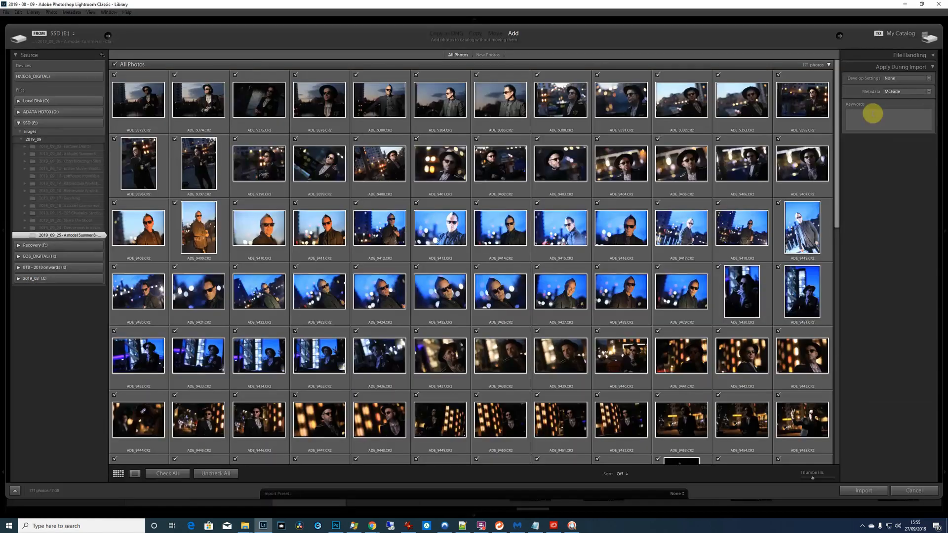
Enter the import keywords "models, photography, a model summer, mcfade photography"
left_click(876, 118)
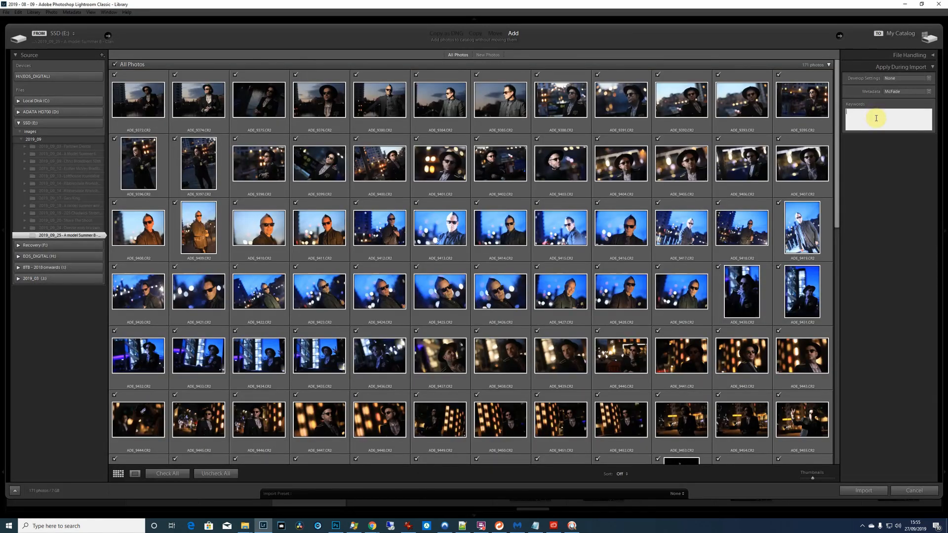
type("models, photographyt")
key("BackSpace")
type(", a model summer, mcfa")
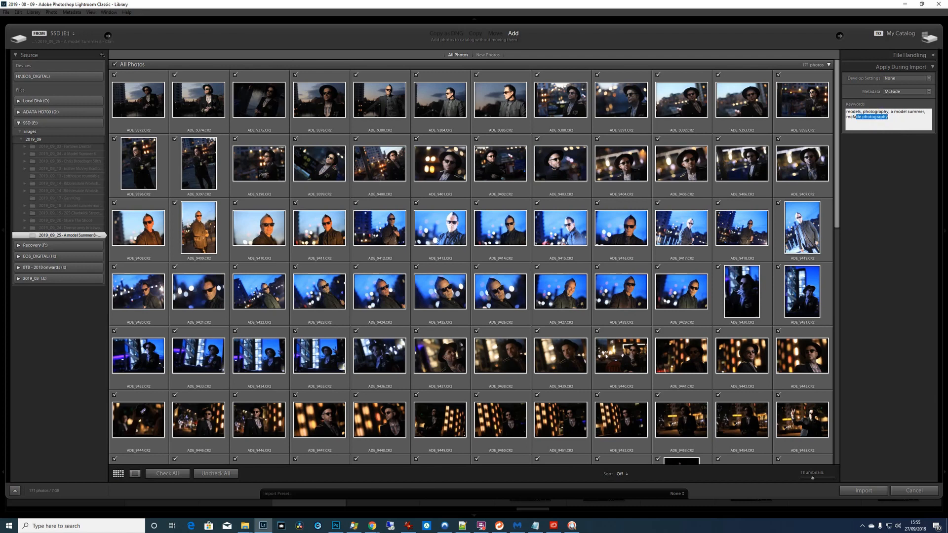
type("de photography, andy, ani")
Add the first names of the people in the shoot to the import keywords, separated by commas
key("BackSpace")
type("di, Ray, M")
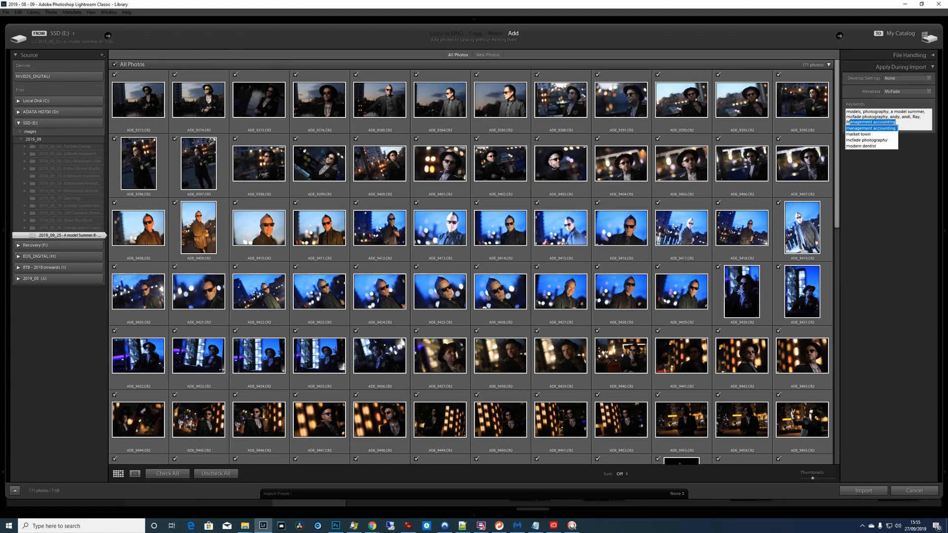
type("ichele,")
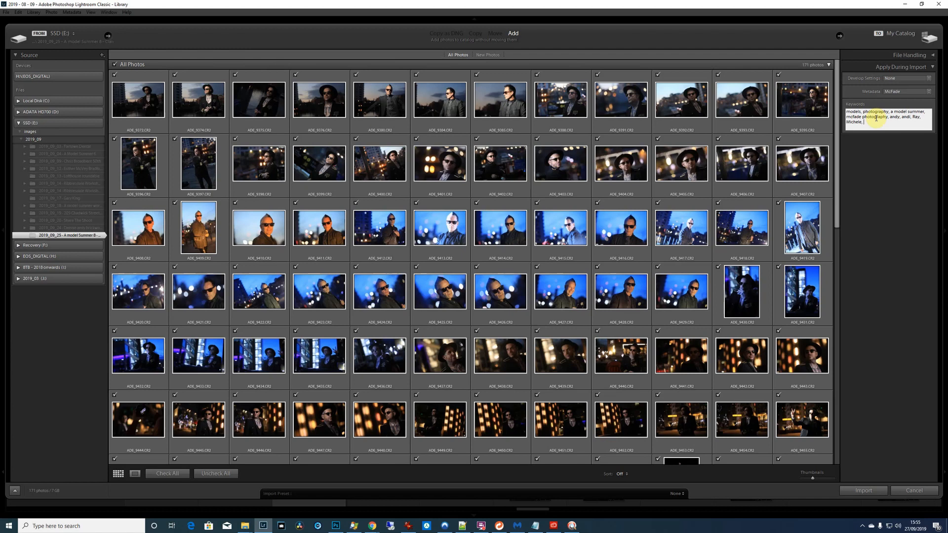
Add the location keywords "leeds dock, clarence dock, royal armouries" to the import keywords
type("leeds dock, clarence dock, royal armouies,")
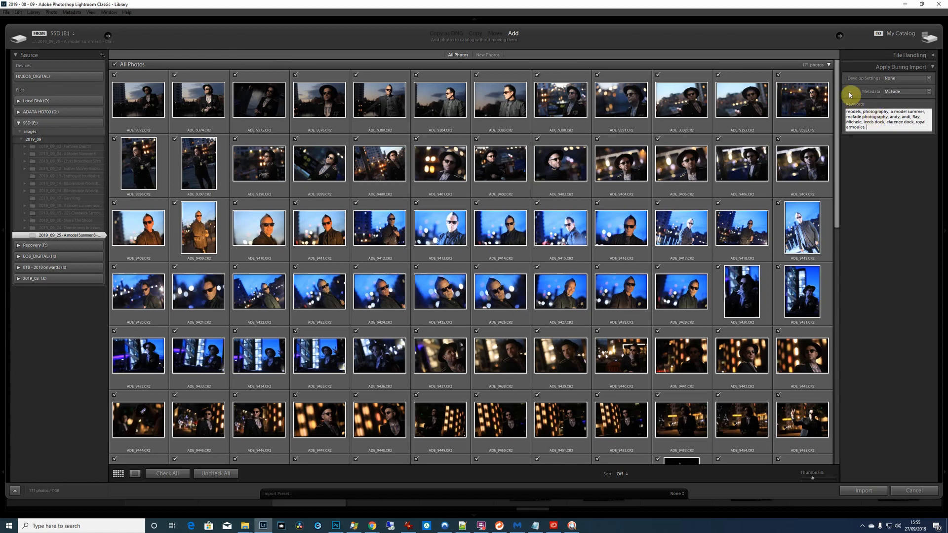
Import the checked photos into the catalog with the develop settings left at None
left_click(908, 79)
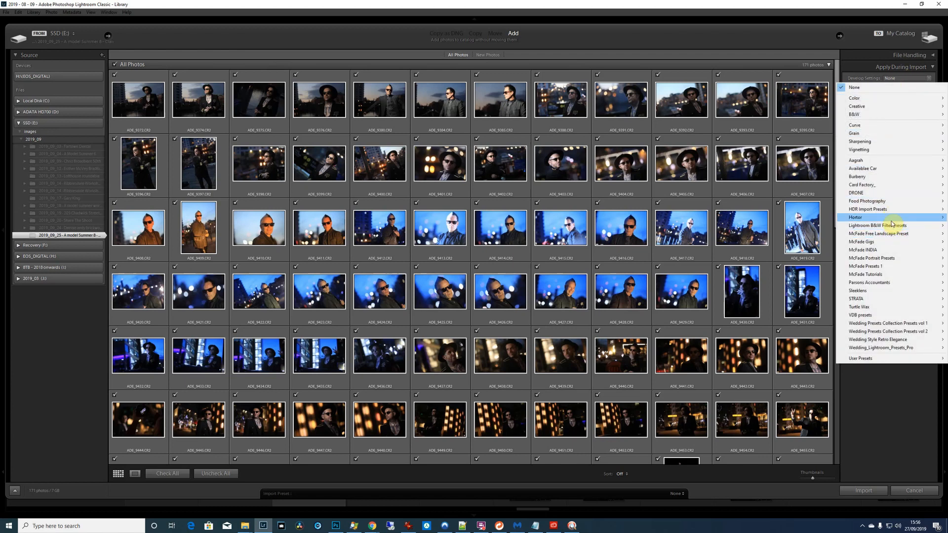
left_click(863, 490)
left_click(863, 490)
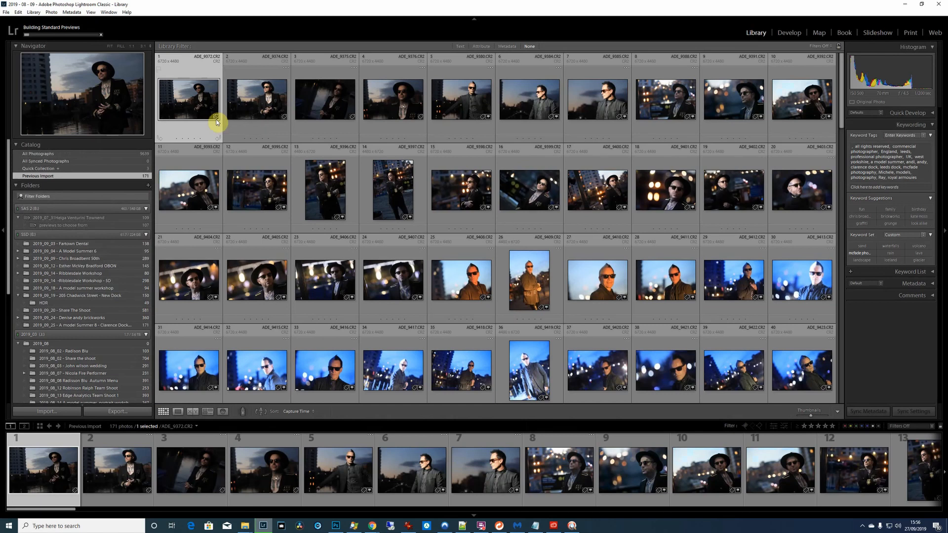
Select all the imported photos and open the batch rename for them, keeping the McFade Standard file naming template
key("ctrl+a")
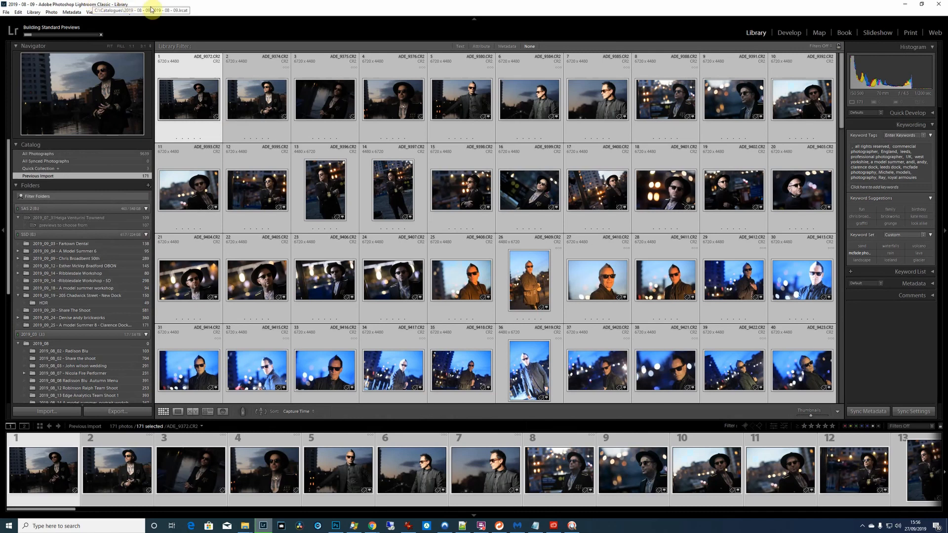
left_click(34, 12)
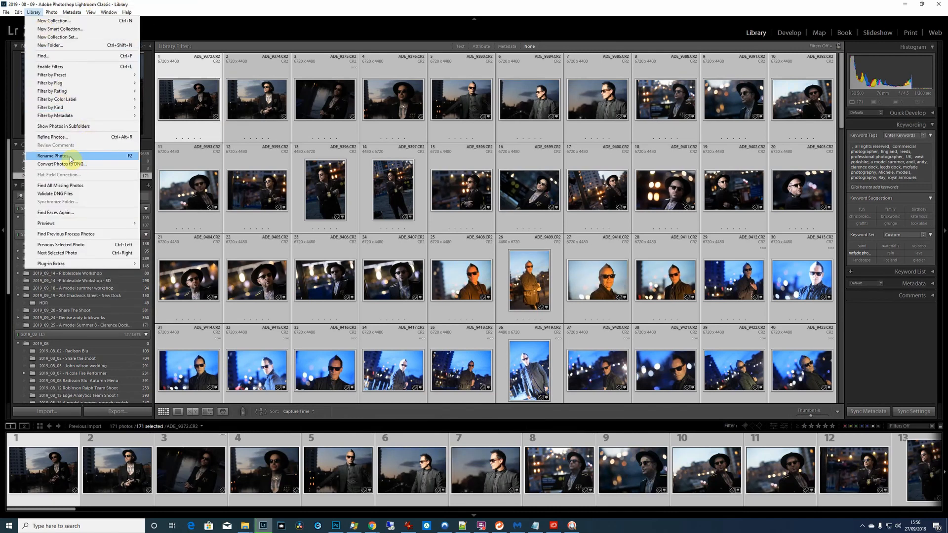
left_click(70, 156)
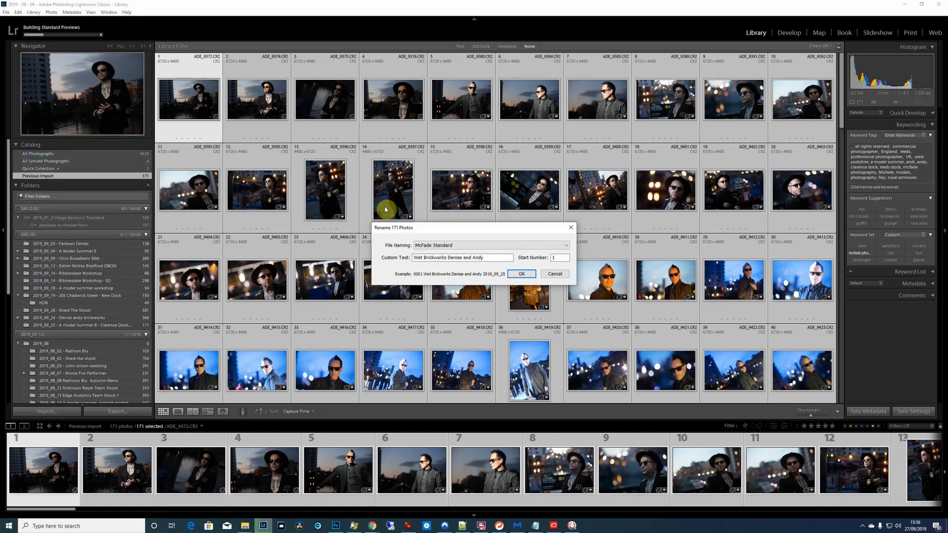
left_click_drag(435, 225, 433, 202)
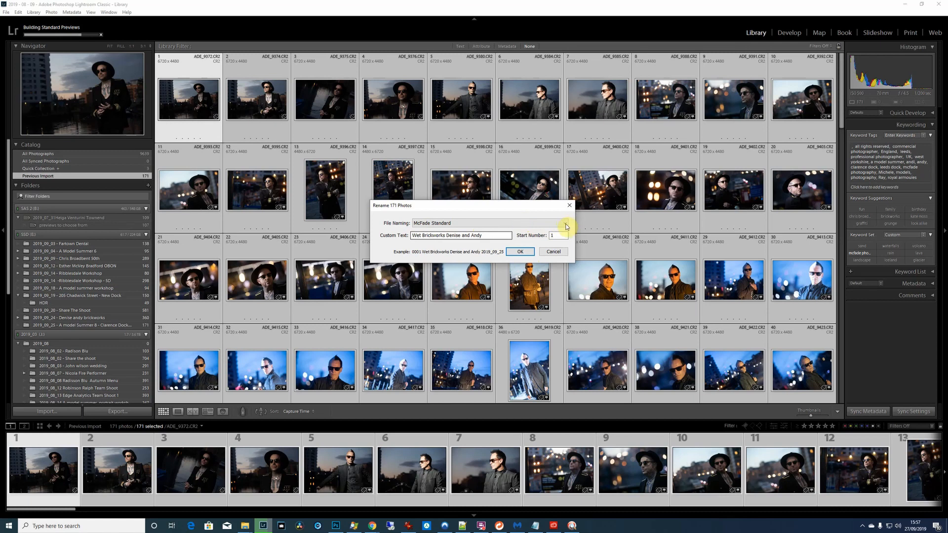
left_click(565, 225)
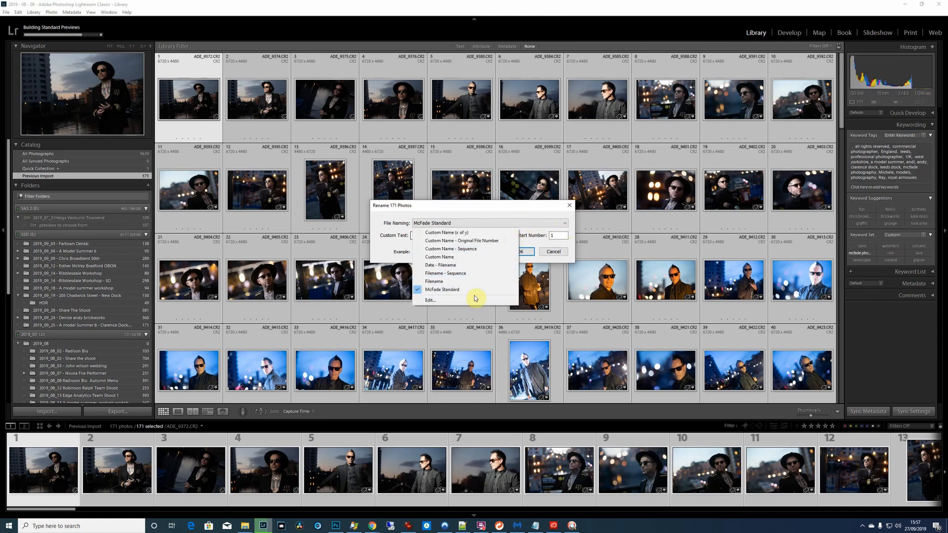
left_click(510, 210)
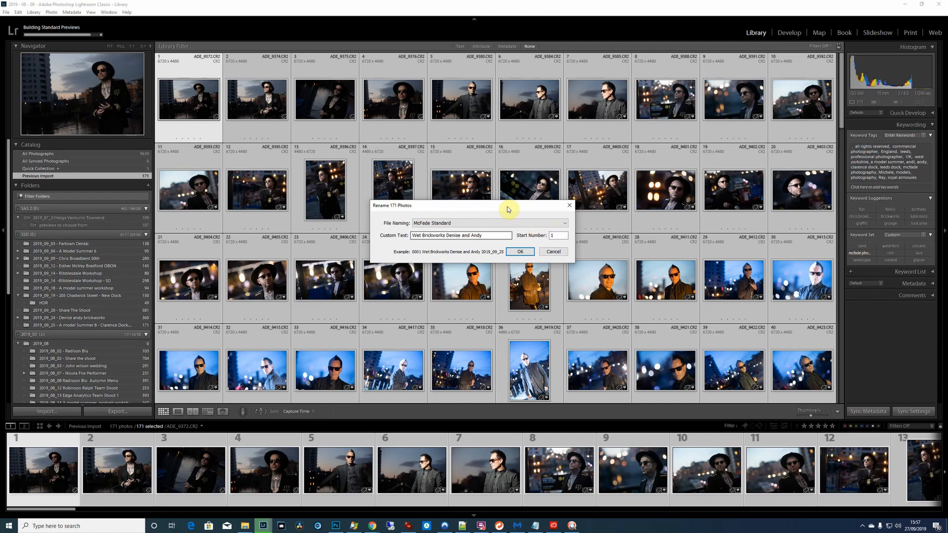
left_click(507, 209)
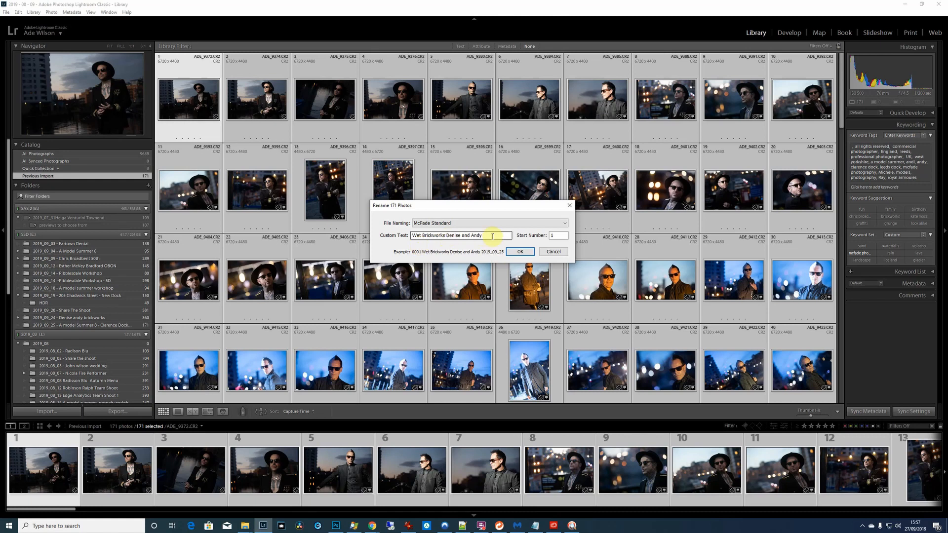
Rename the selected photos with the custom text "A model summer 8 Clarence Dock"
left_click_drag(491, 236, 374, 232)
type("A ")
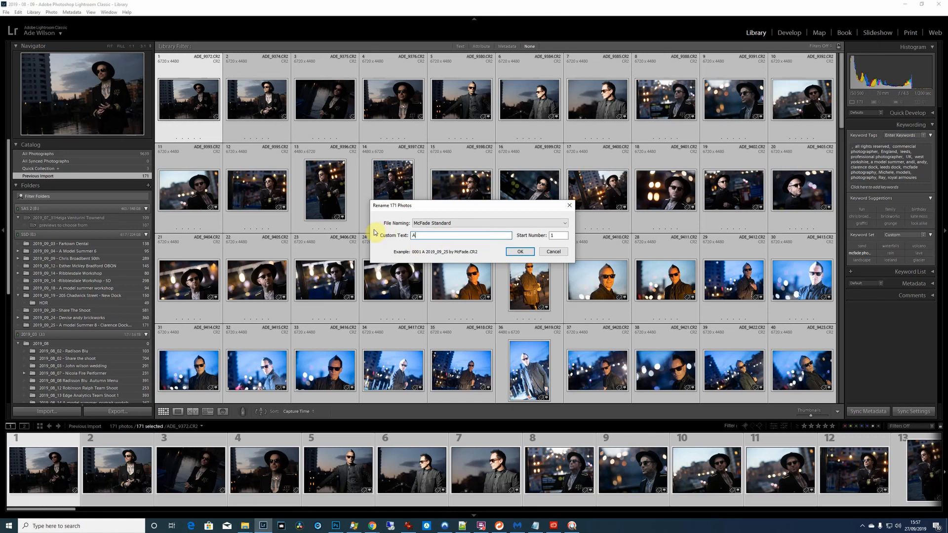
type("model su")
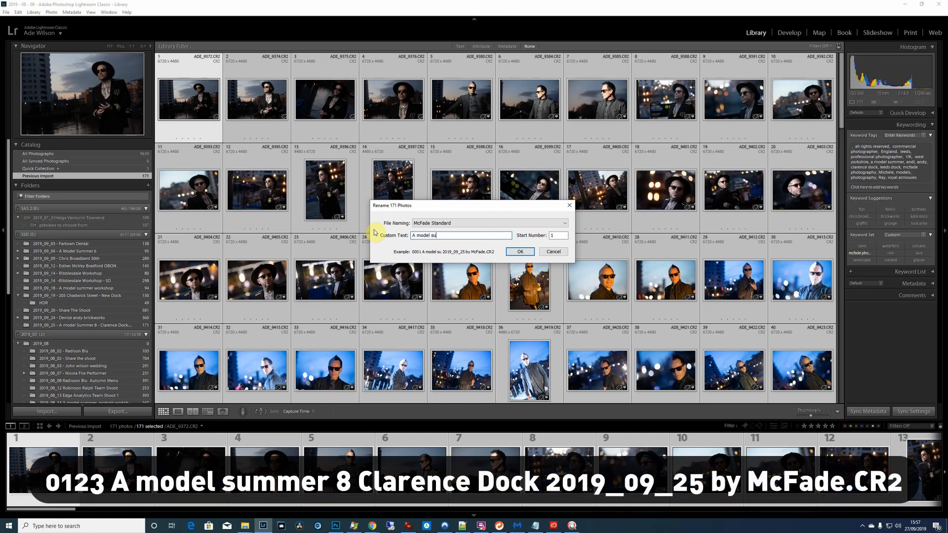
type("mmer 8 Clarence Dock")
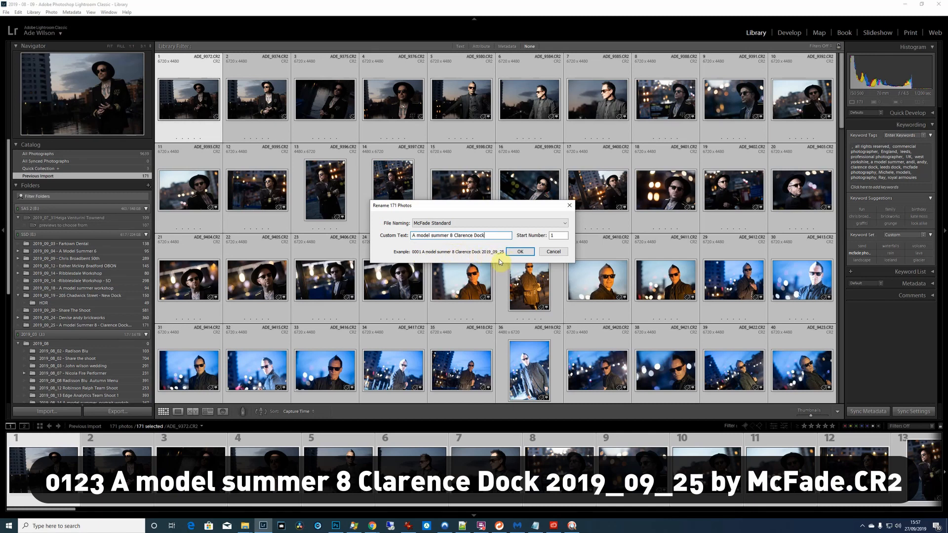
left_click(521, 252)
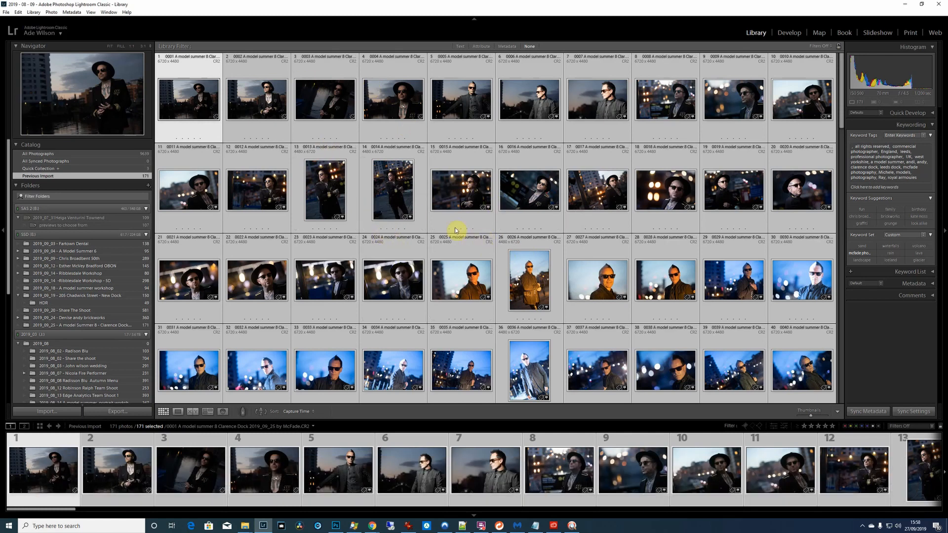
Show photo 14 in Explorer, check the renamed files in its folder, and return to Lightroom
left_click(419, 180)
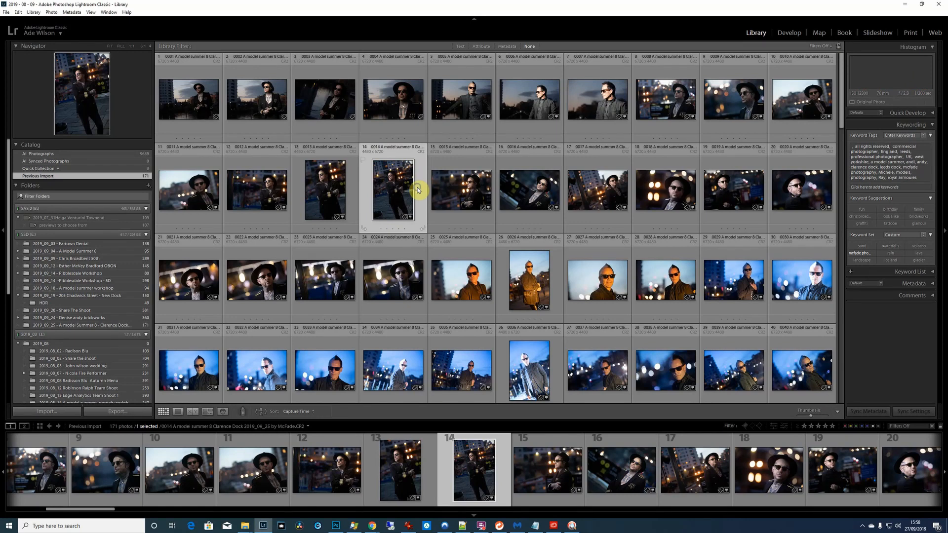
right_click(417, 189)
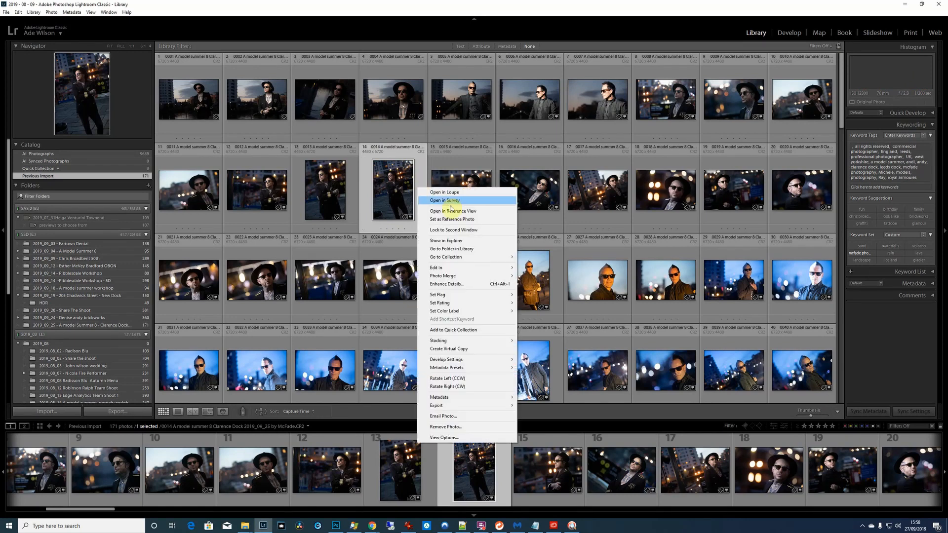
left_click(474, 241)
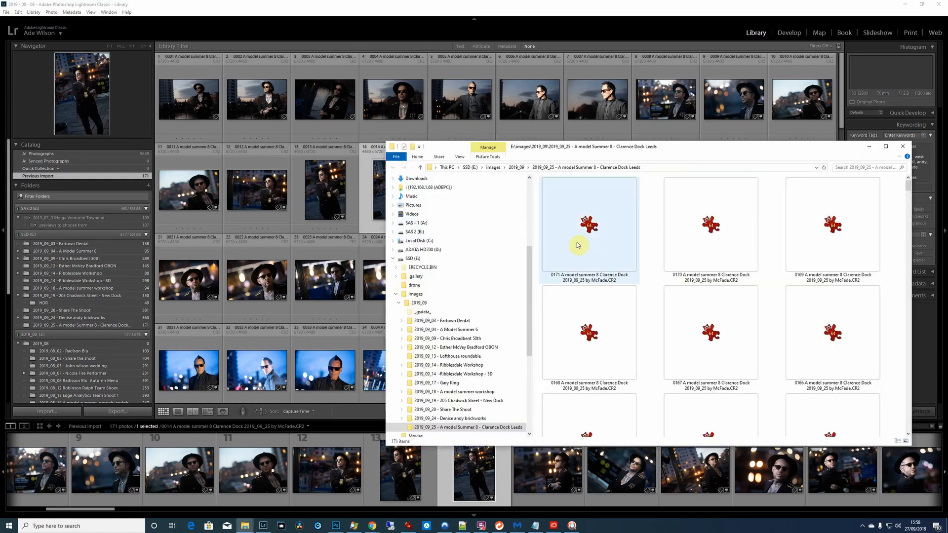
left_click_drag(906, 184, 914, 258)
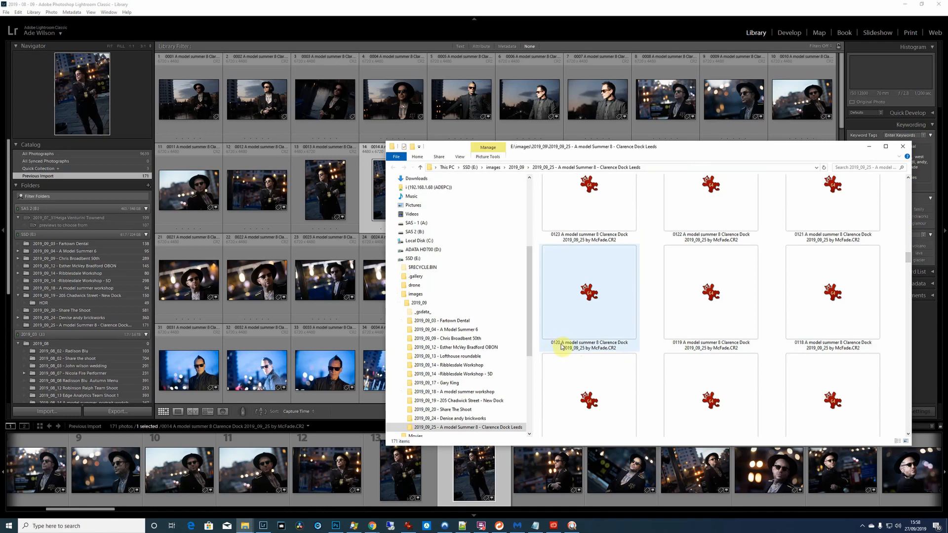
left_click(646, 11)
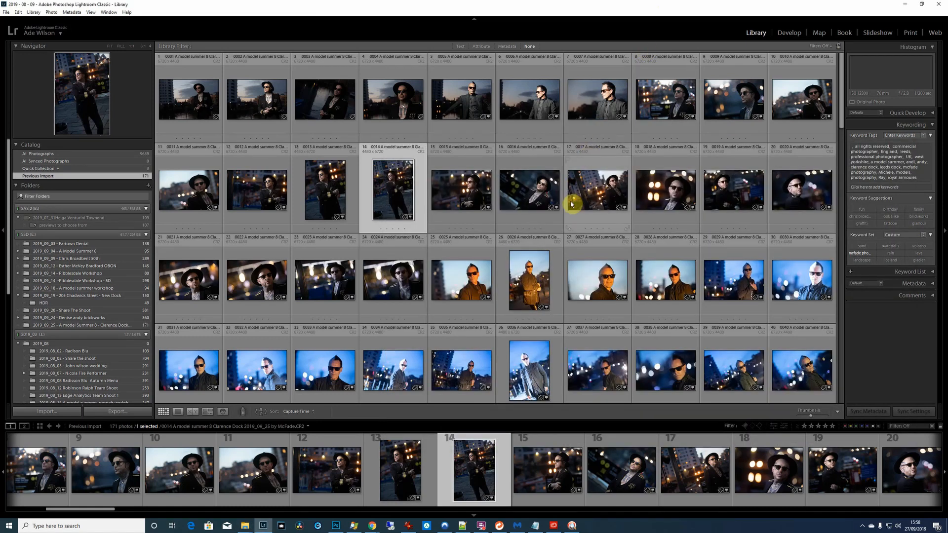
Look through the renamed photos in the library grid down to the last one, selecting photo 128 on the way
scroll(571, 204, "down", 12)
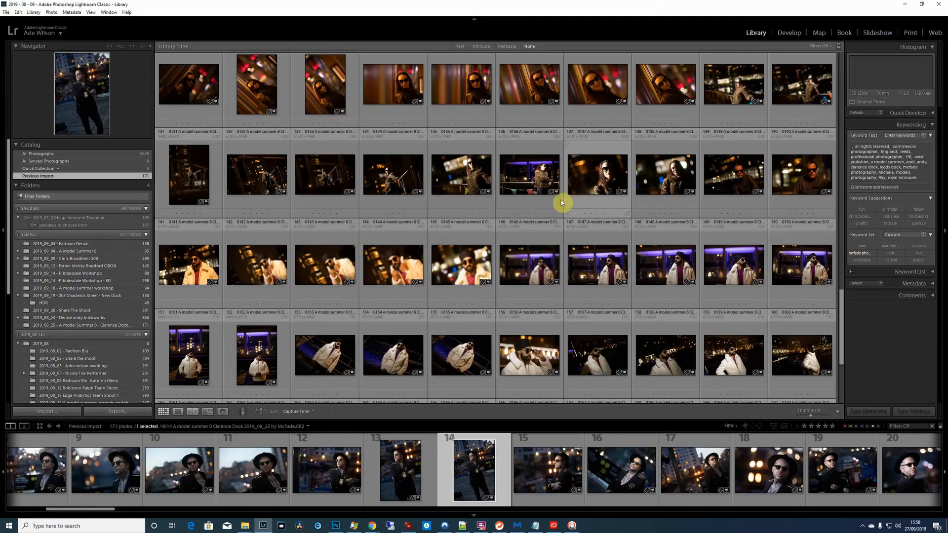
scroll(561, 203, "up", 1)
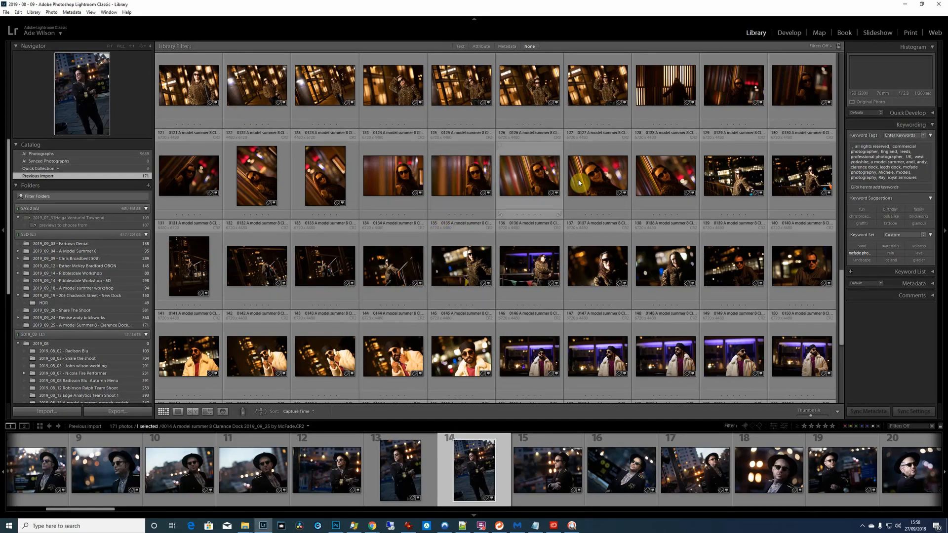
left_click(661, 181)
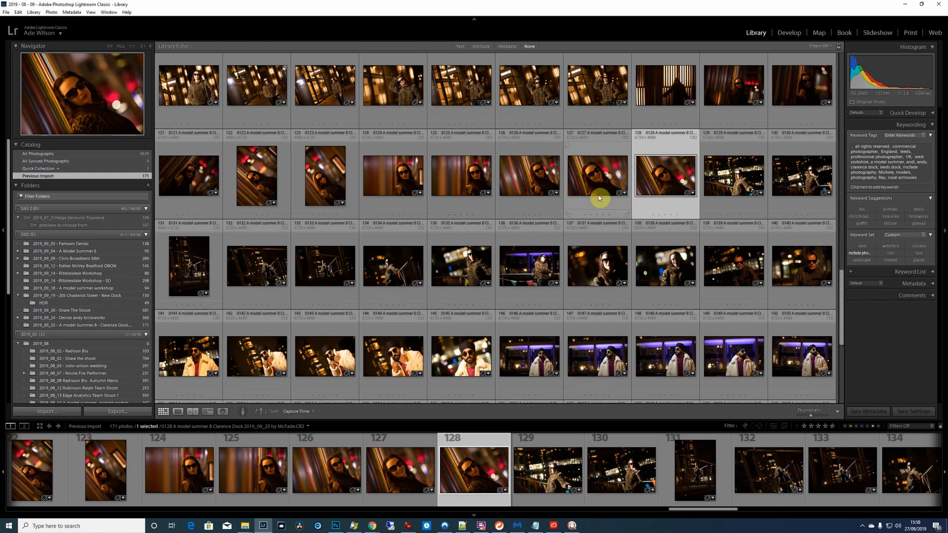
scroll(598, 198, "up", 3)
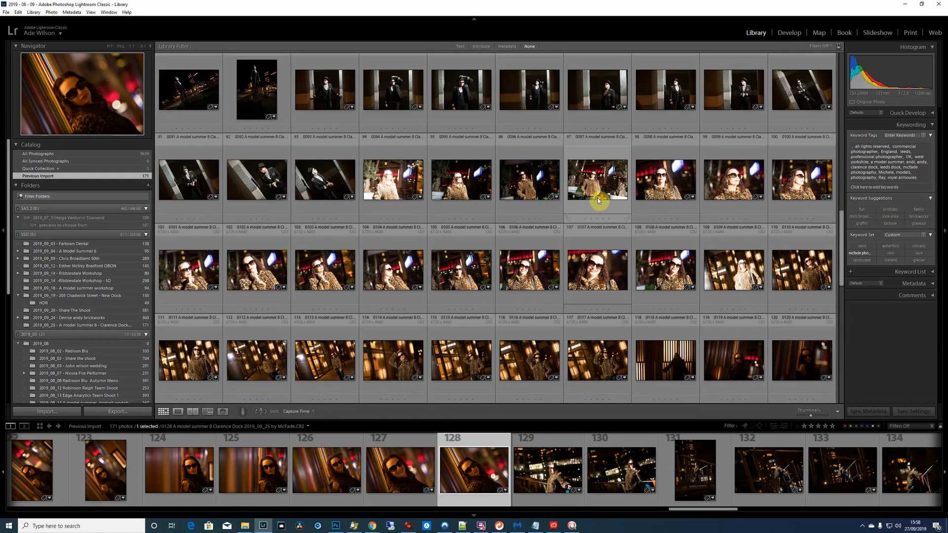
scroll(598, 199, "up", 3)
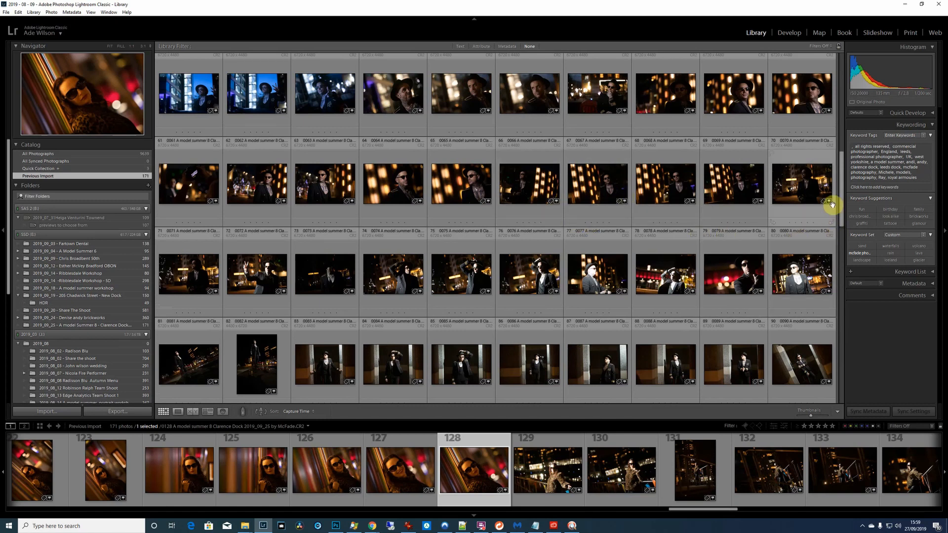
left_click_drag(839, 243, 839, 346)
scroll(751, 292, "down", 3)
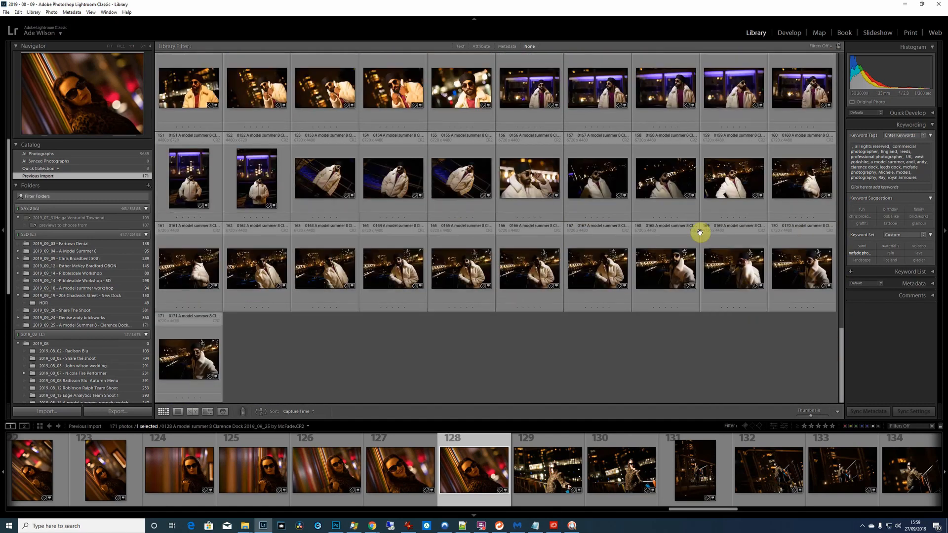